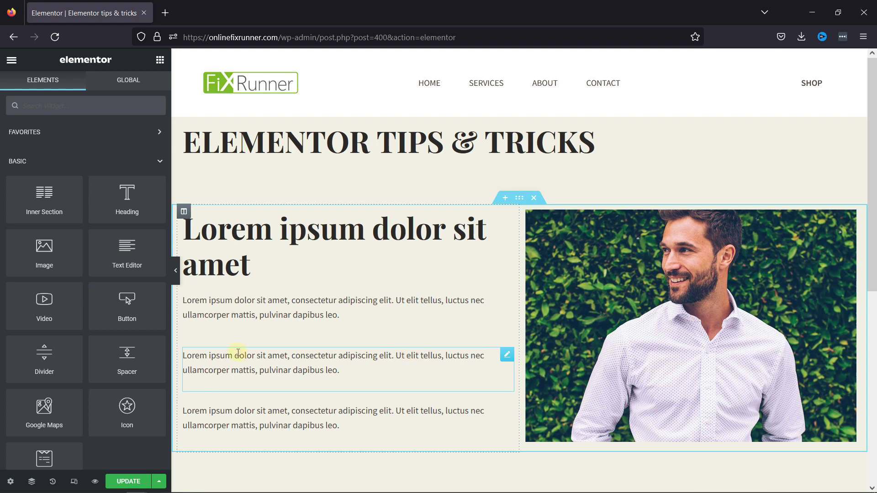
Preview the page at tablet and then mobile width, with the image below the text
click(76, 481)
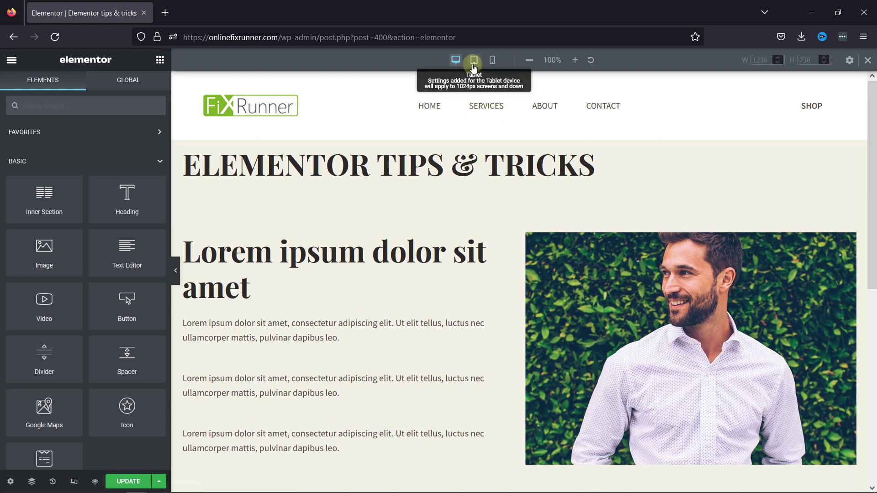
click(473, 60)
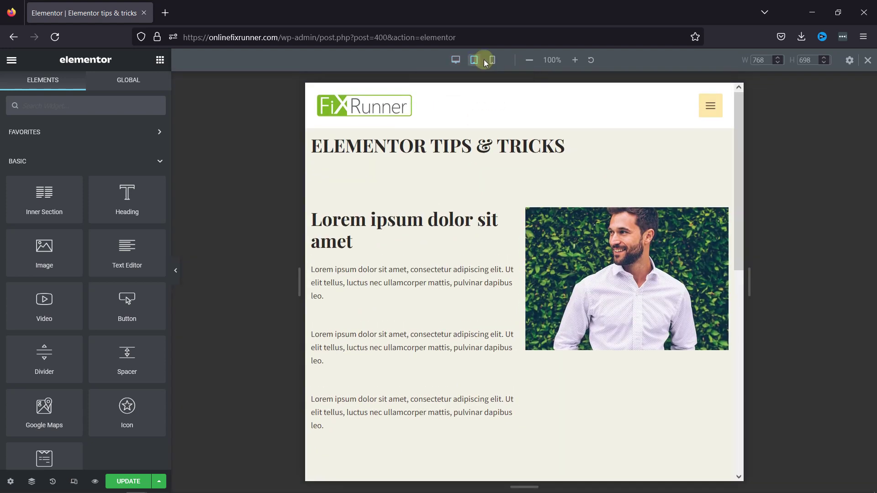
click(492, 60)
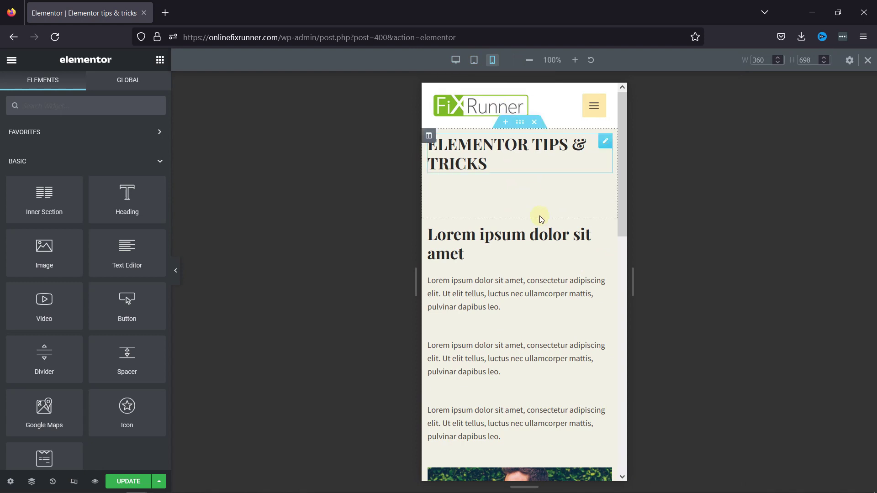
scroll(556, 330, down, 5)
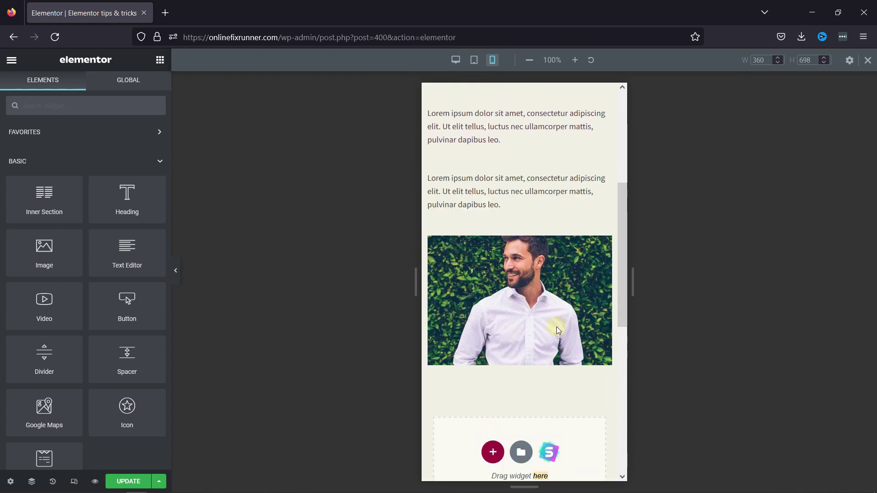
scroll(542, 206, up, 3)
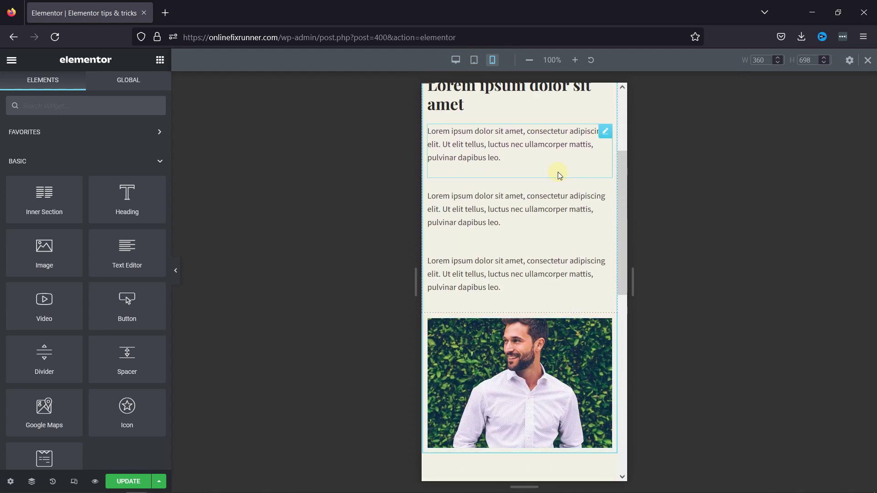
scroll(570, 336, up, 1)
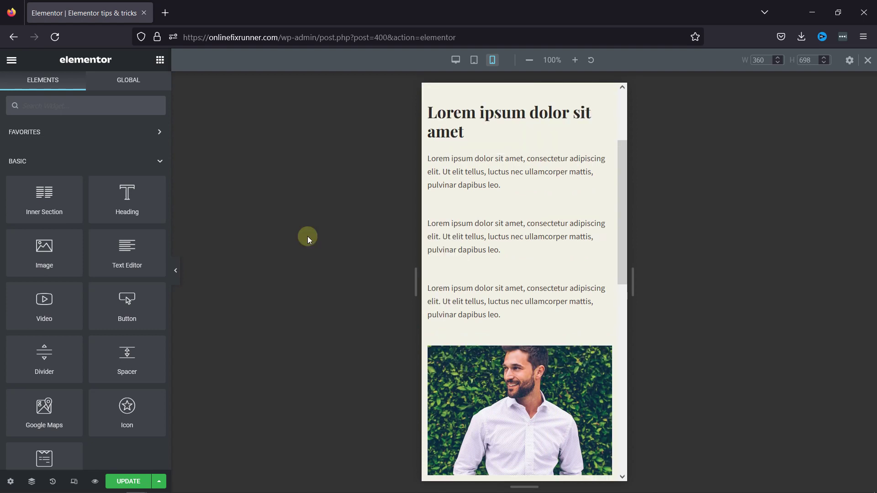
Turn on Reverse Columns (Mobile) in the two-column section's Advanced responsive settings
click(520, 91)
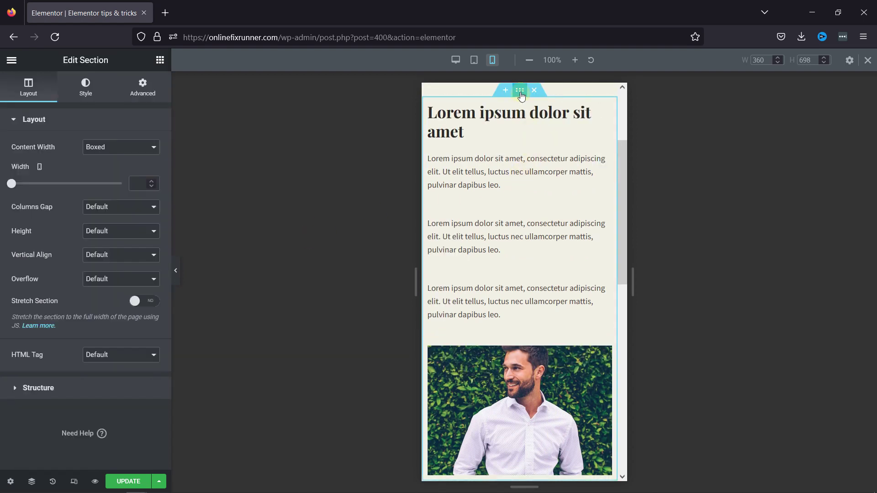
click(143, 88)
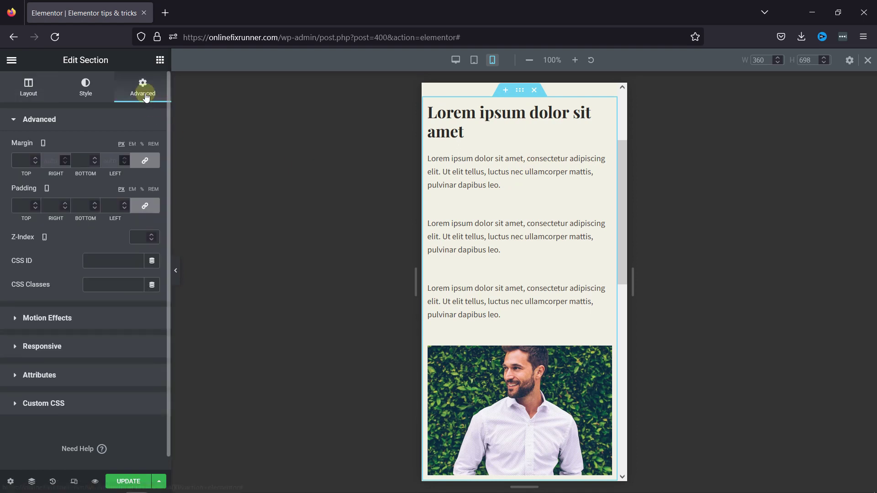
click(39, 119)
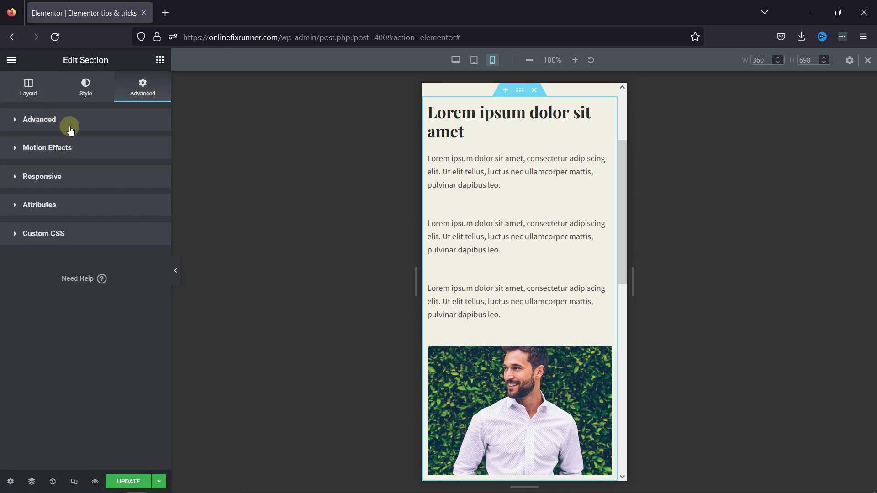
click(38, 180)
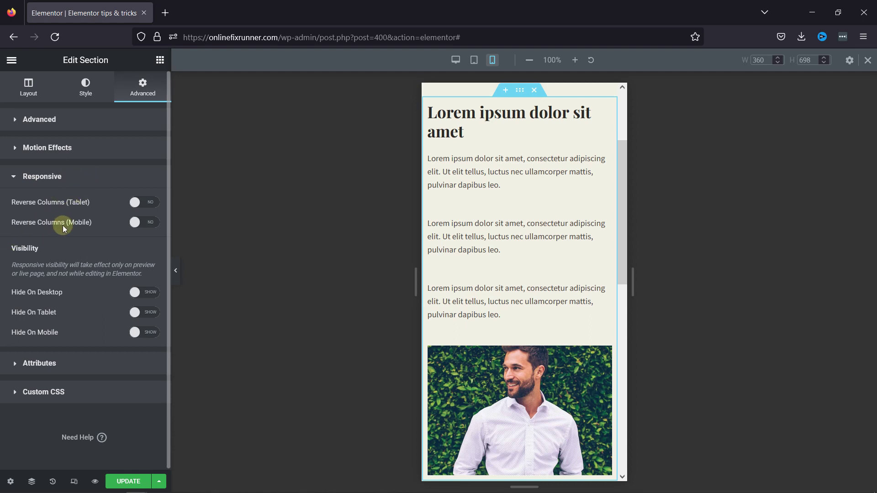
click(137, 222)
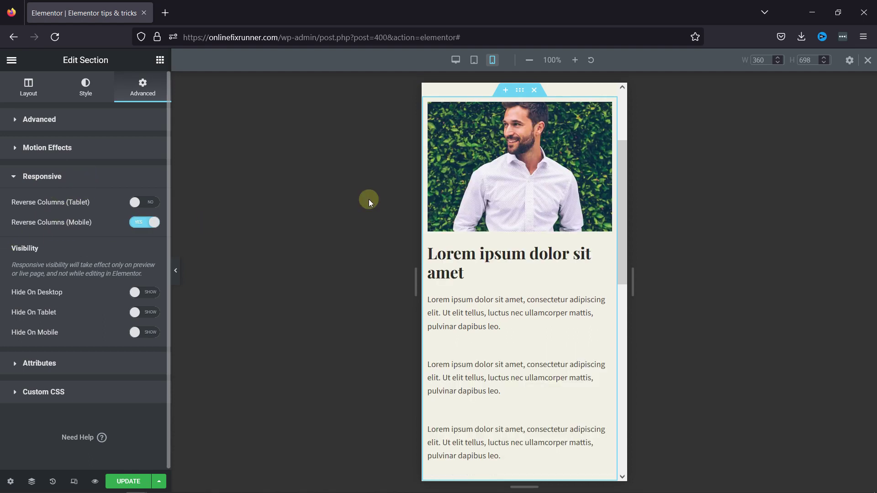
mouse_move(479, 178)
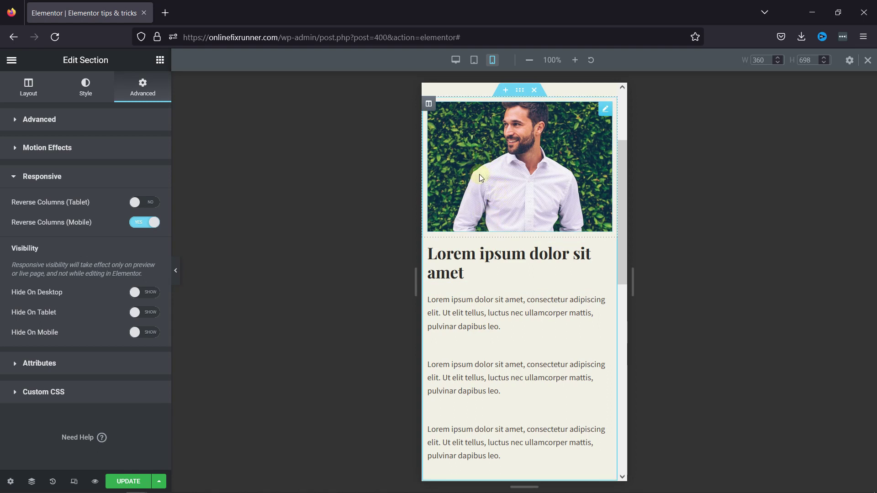
scroll(479, 174, up, 3)
scroll(478, 174, down, 5)
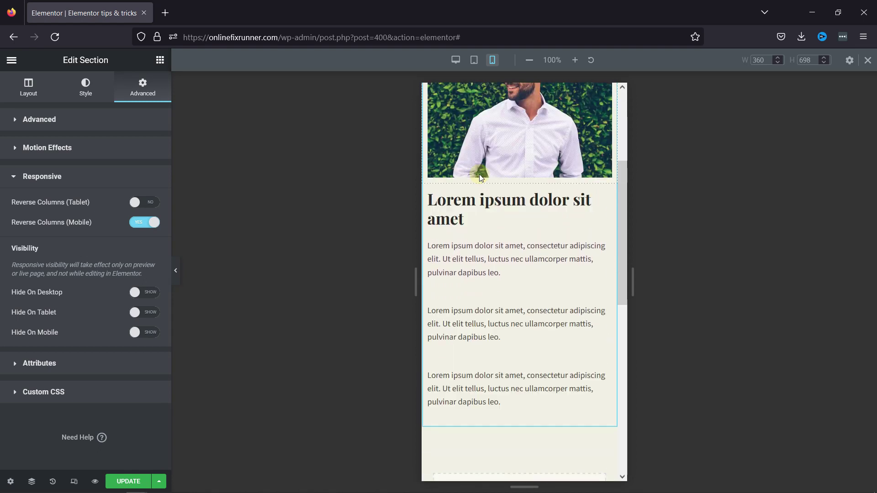
scroll(479, 174, up, 3)
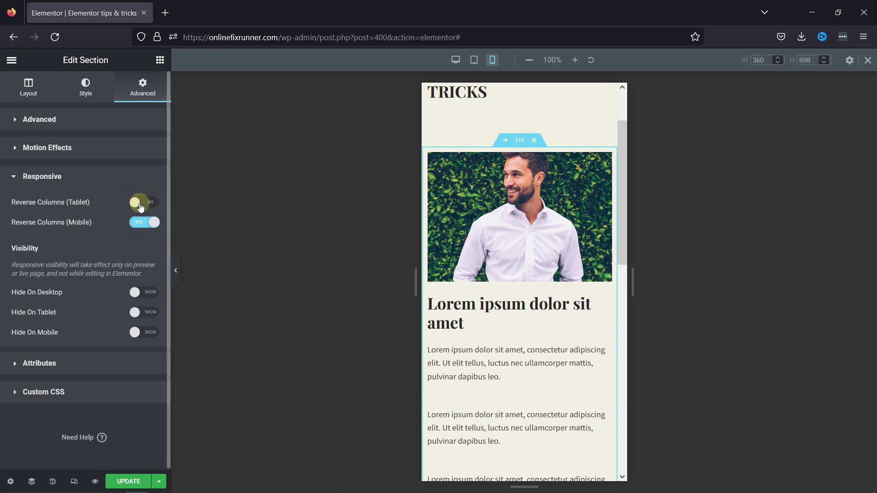
Switch to the tablet preview and enable Reverse Columns (Tablet) for the section
click(473, 60)
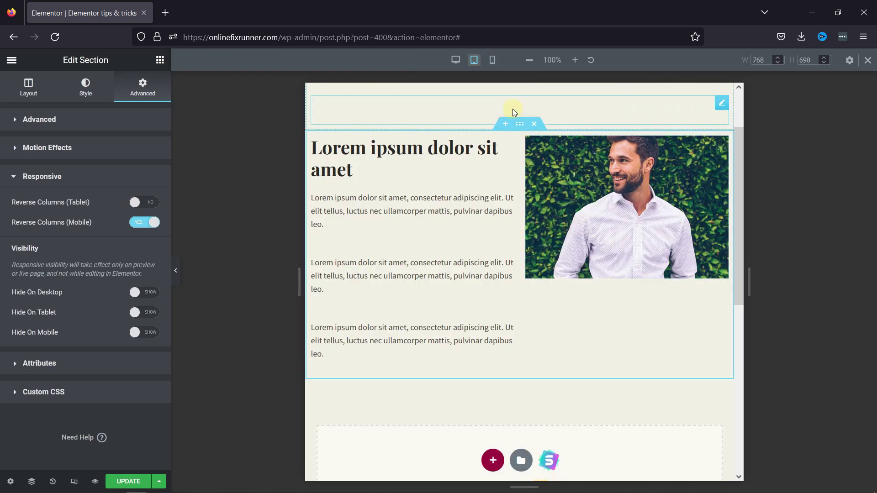
click(144, 202)
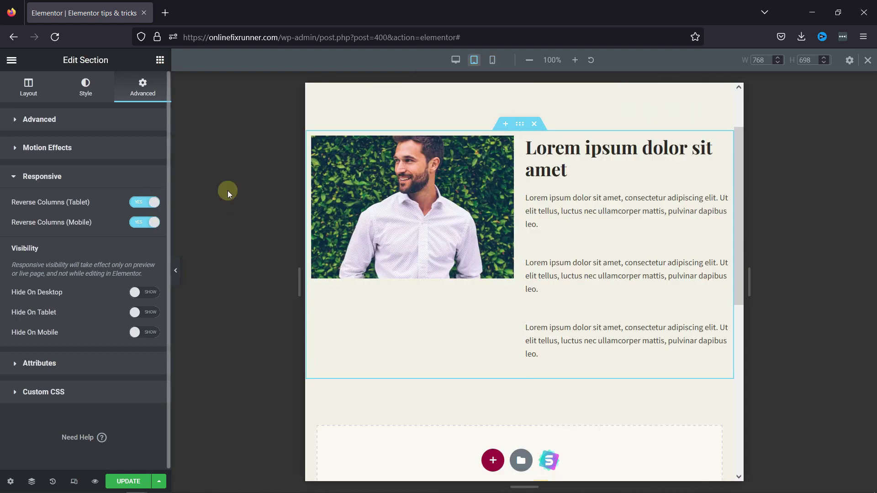
Switch back to the Desktop device preview
click(456, 60)
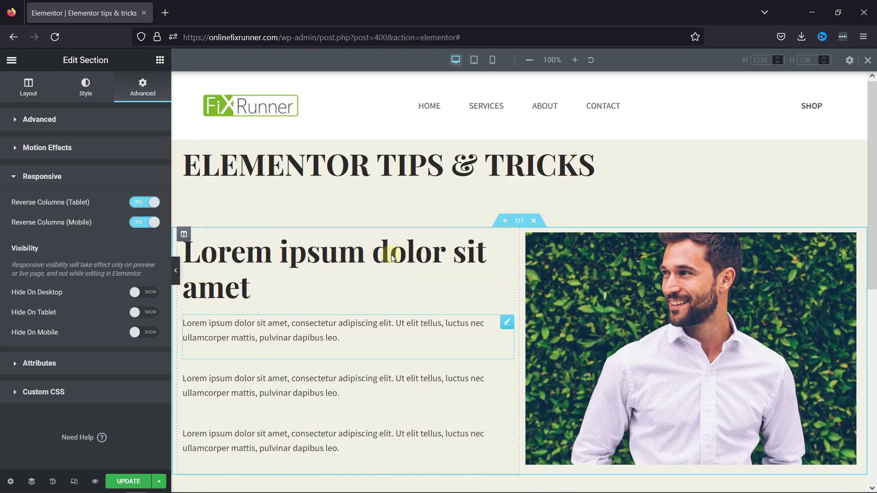